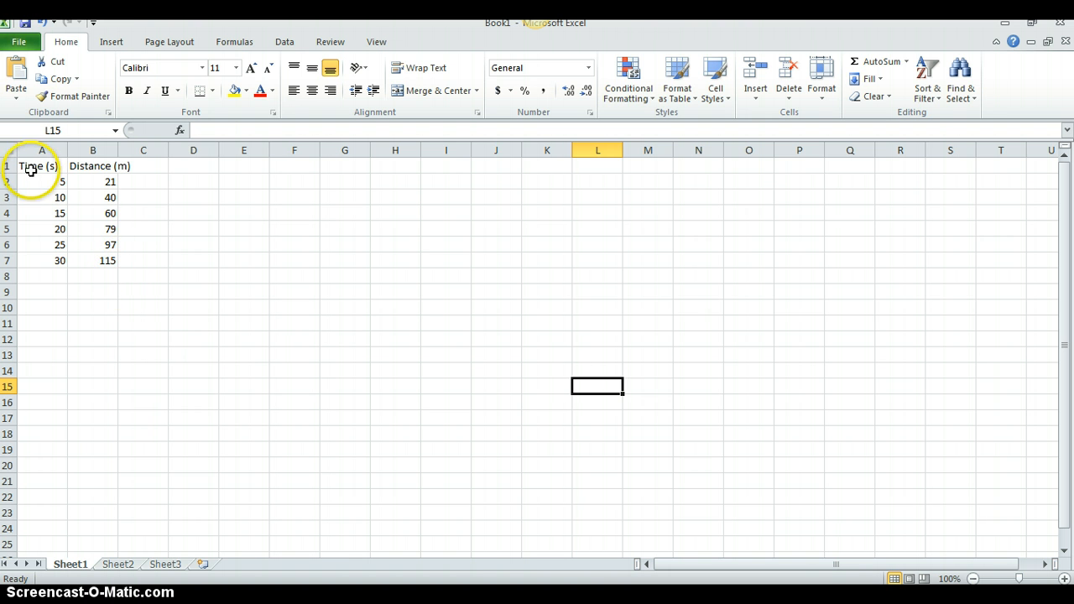
Insert a Scatter with only Markers chart from the Time and Distance data in A1:B7
left_click_drag(29, 164, 92, 257)
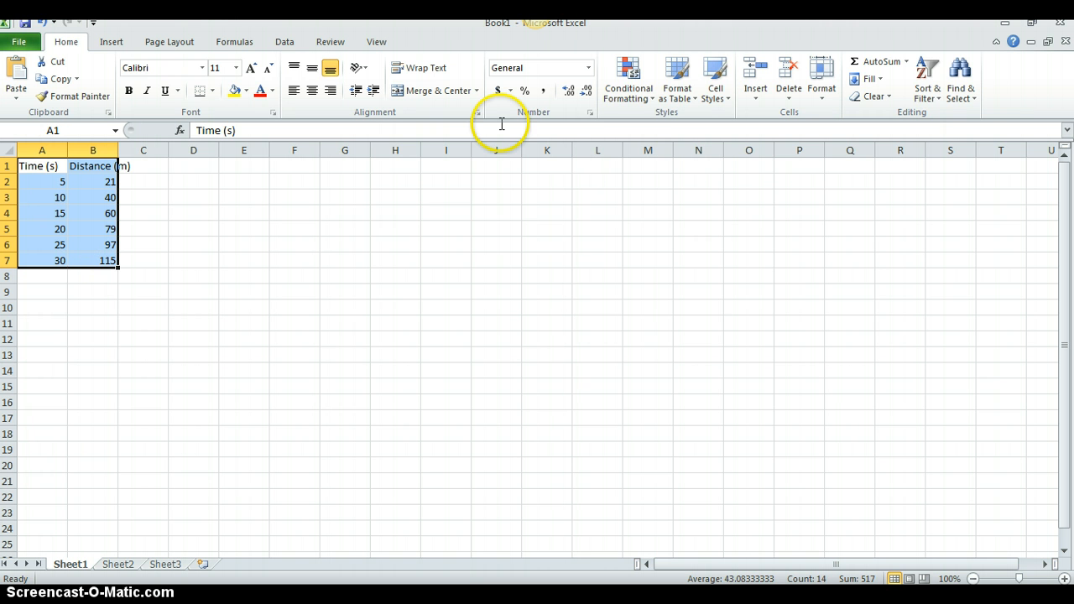
left_click(123, 46)
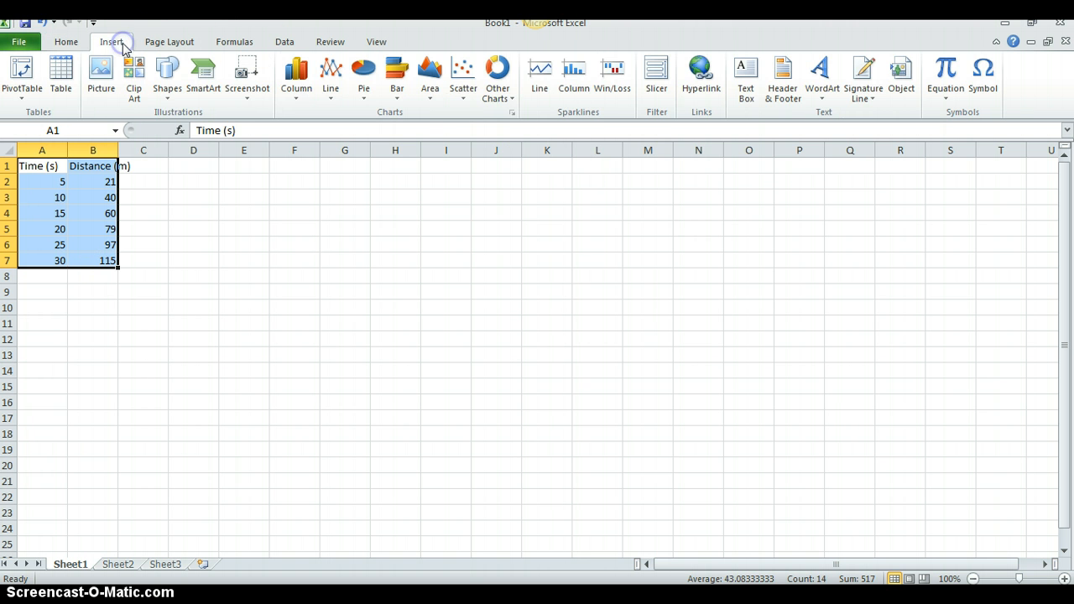
left_click(461, 77)
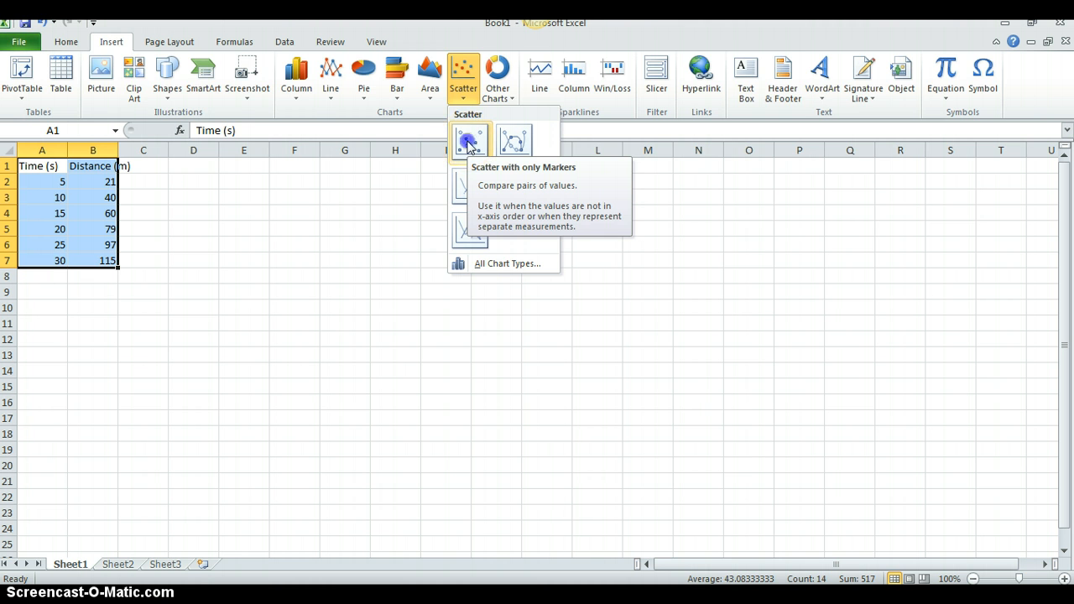
left_click(468, 143)
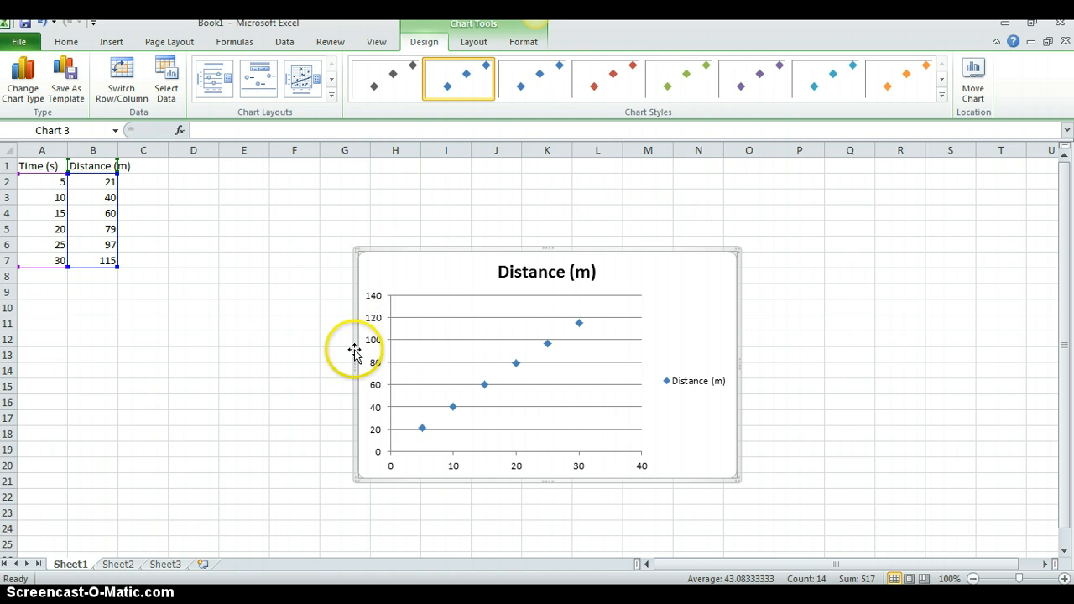
Apply chart Layout 1 to add axis titles, and delete the chart's legend
left_click(210, 80)
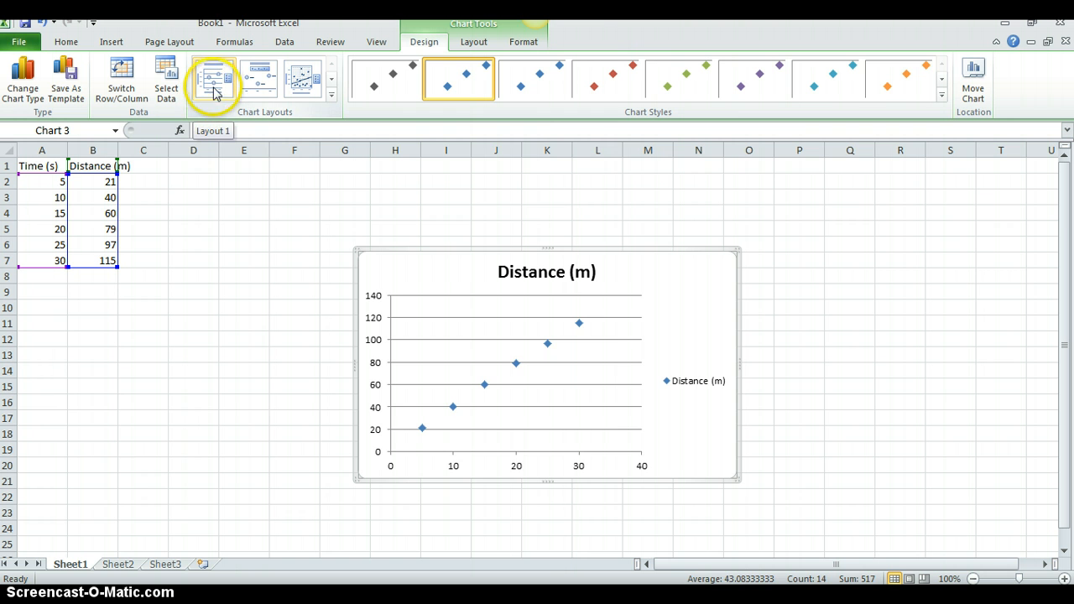
left_click(213, 82)
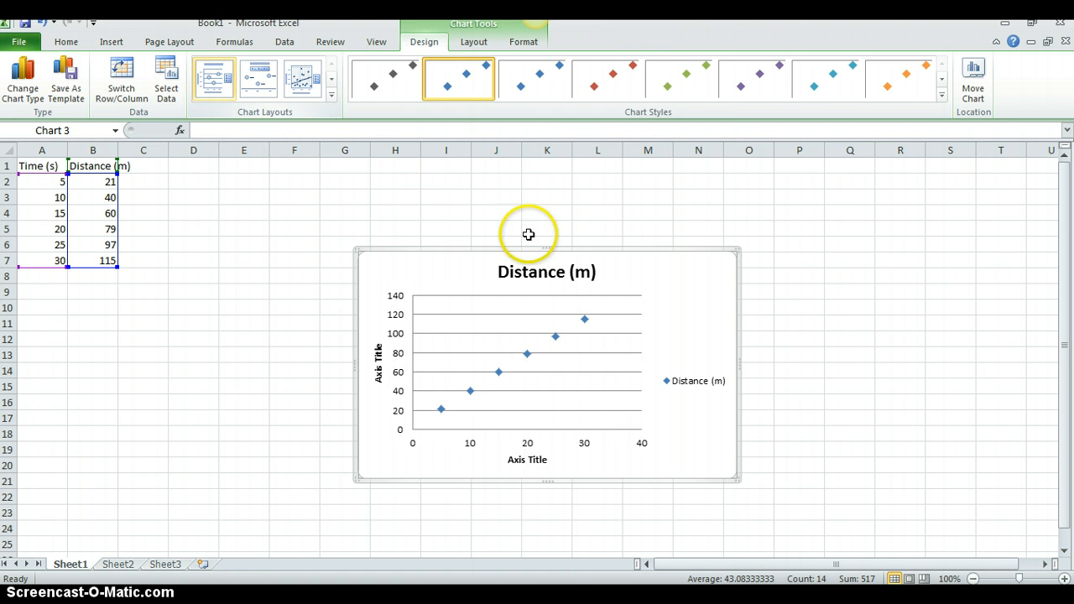
right_click(697, 383)
left_click(718, 390)
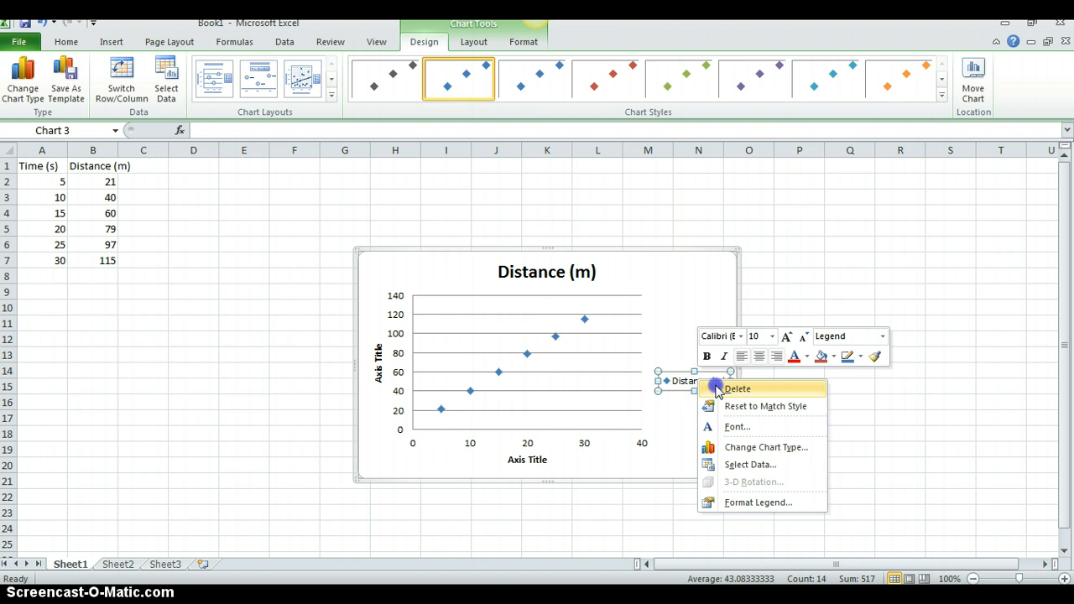
left_click(814, 396)
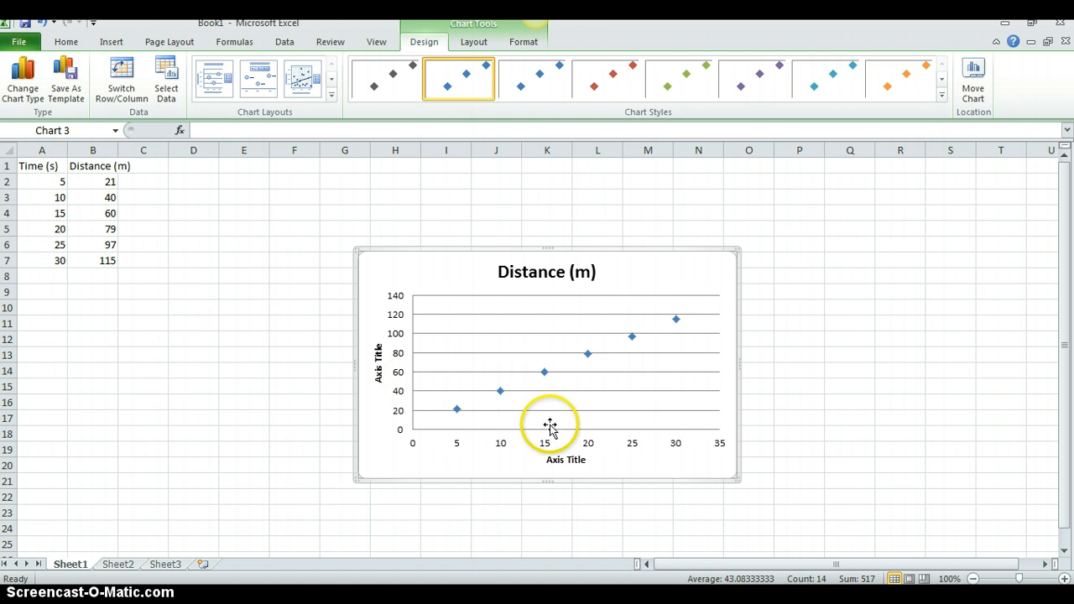
Replace the horizontal axis title with "Time (s)"
left_click(565, 459)
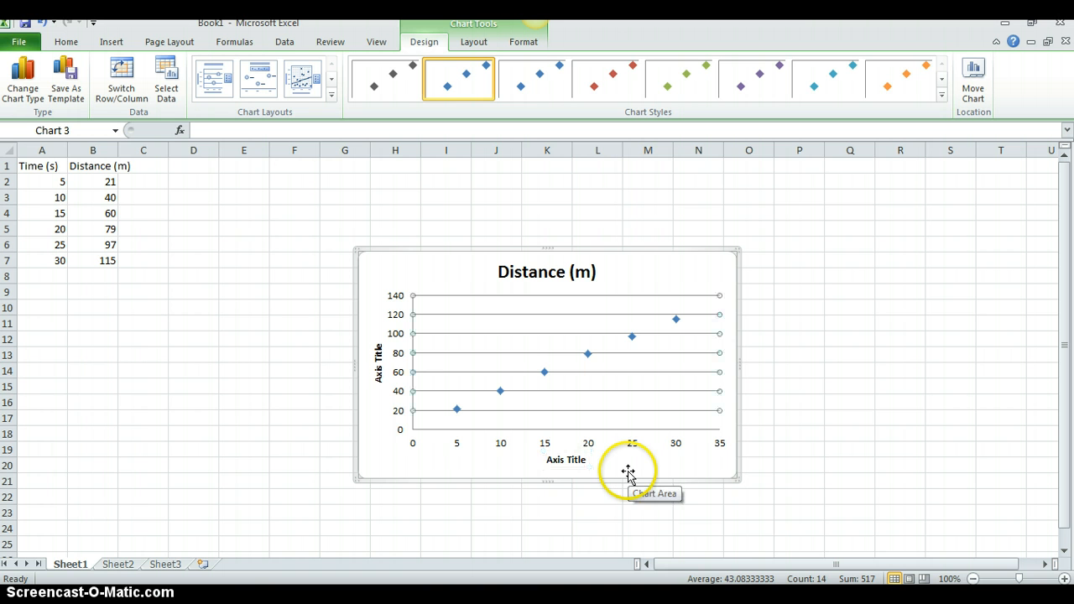
double_click(575, 460)
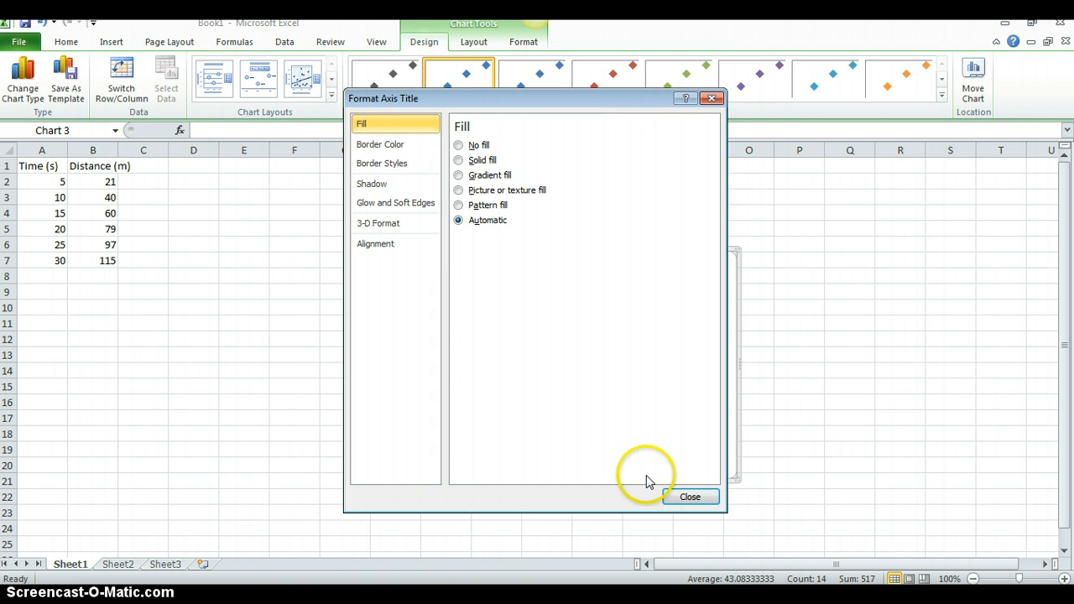
left_click(687, 496)
left_click(587, 460)
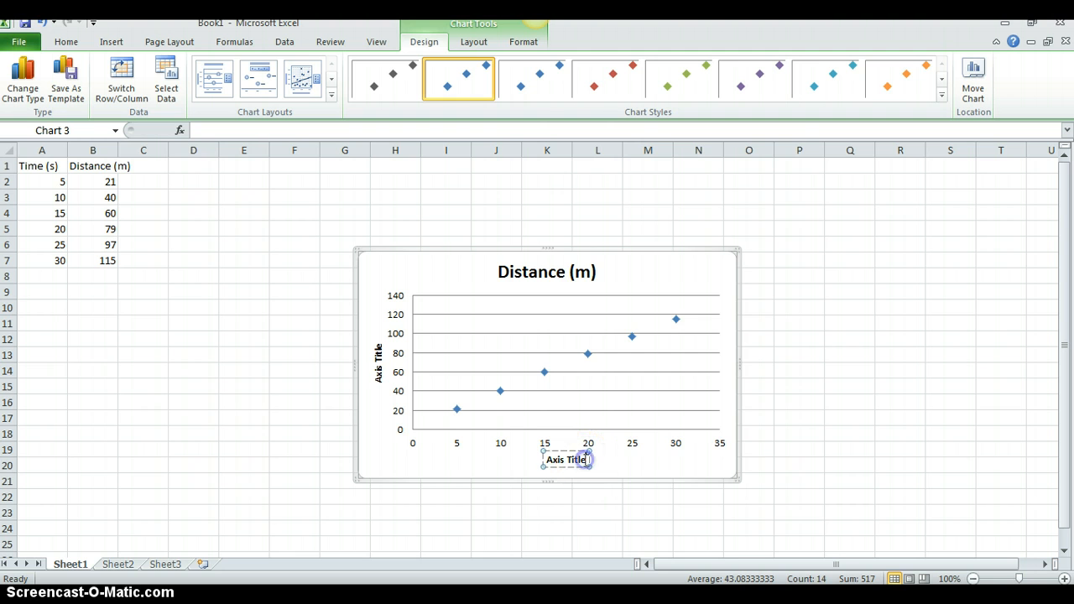
key("BackSpace")
key("BackSpace")
key("BackSpace")
key("BackSpace")
key("BackSpace")
key("BackSpace")
key("BackSpace")
key("BackSpace")
key("BackSpace")
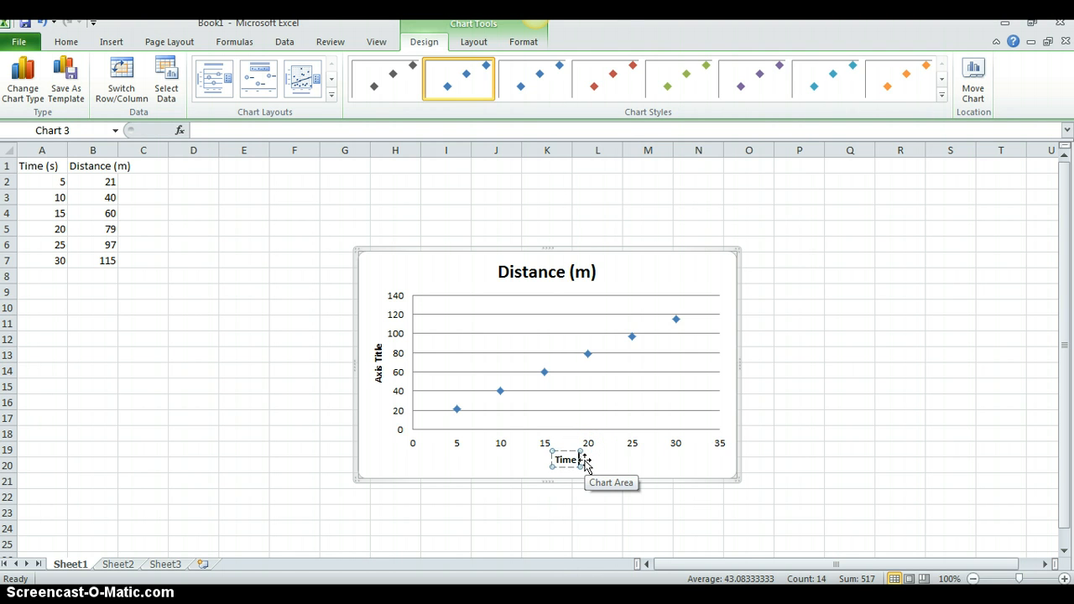
type("Time (s)")
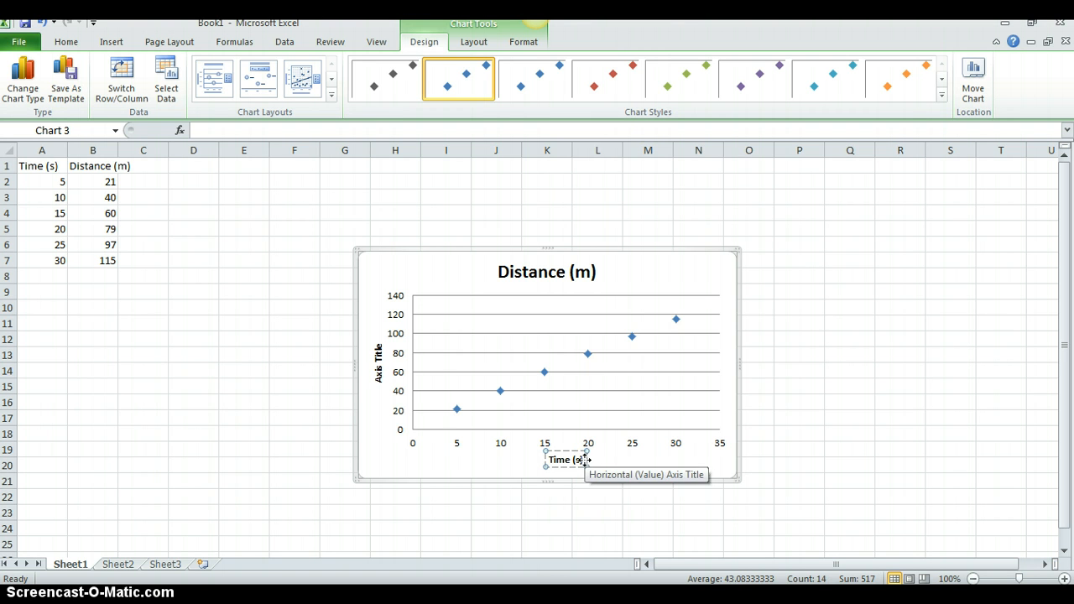
Replace the vertical axis title with "Distance (m)"
left_click(377, 359)
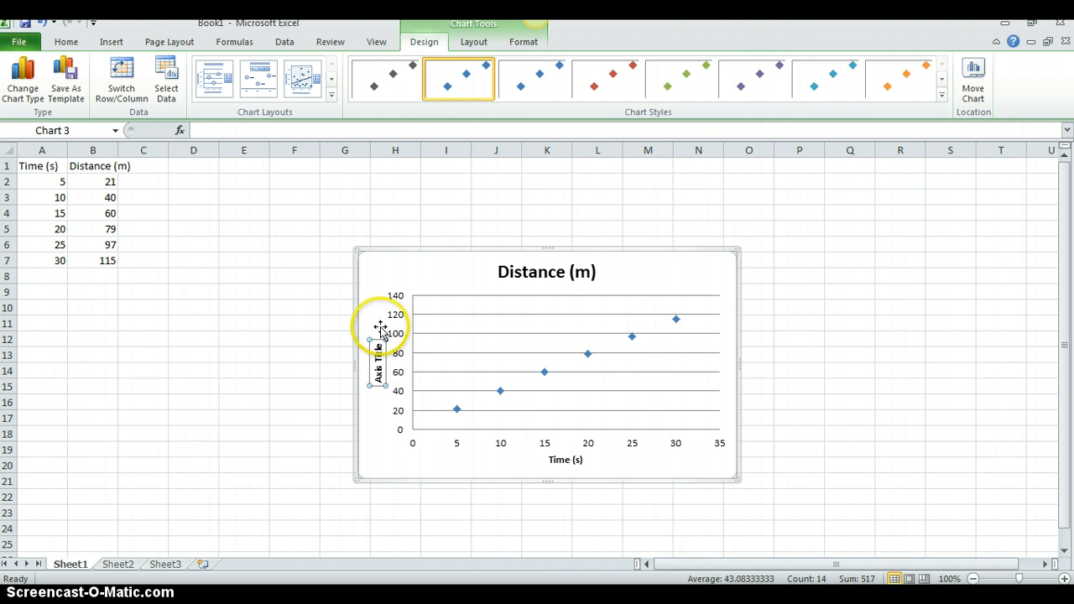
left_click(377, 345)
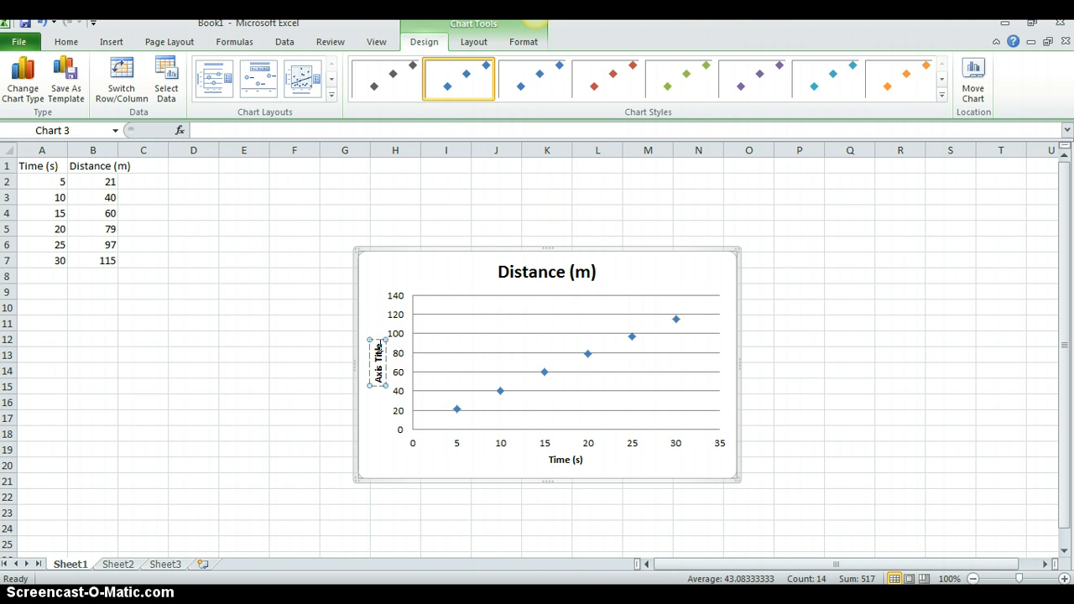
key("BackSpace")
key("BackSpace")
key("BackSpace")
key("BackSpace")
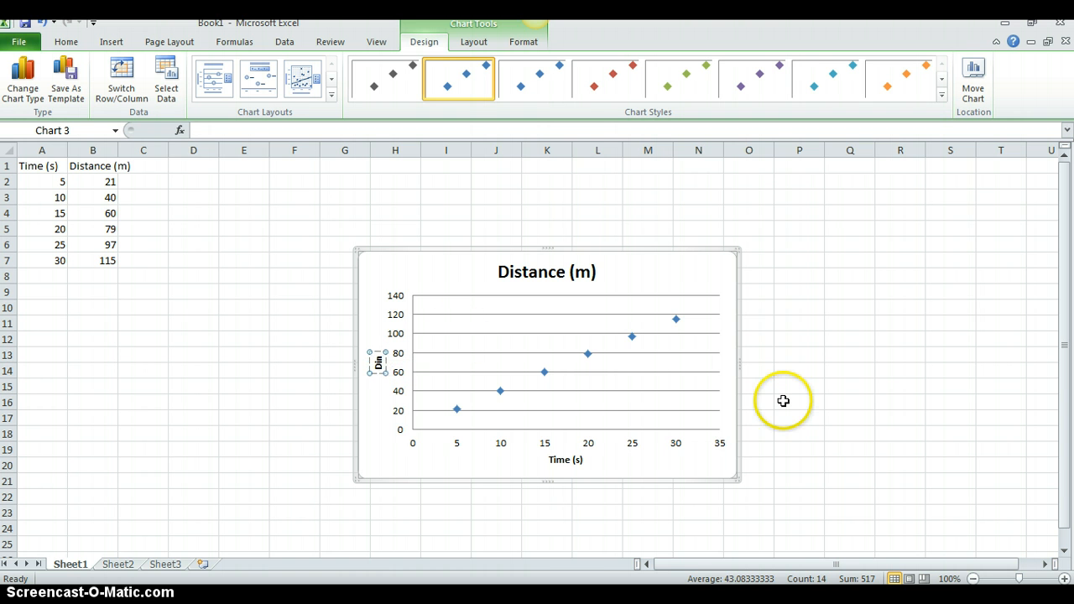
type("Distance (m")
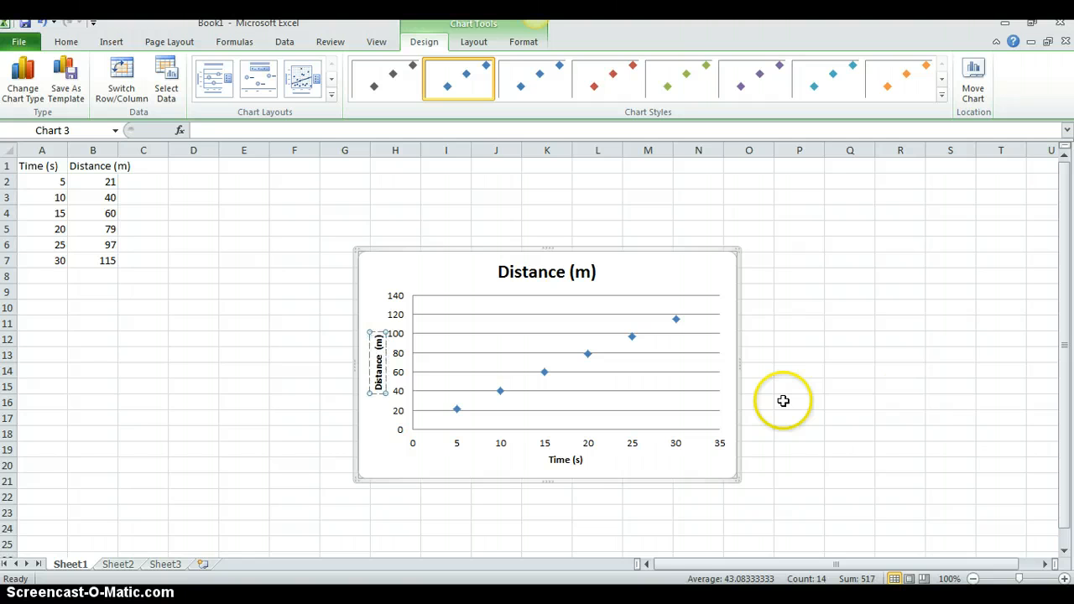
Change the chart title to "Distance vs. Time" and deselect the chart
left_click(561, 271)
left_click(598, 272)
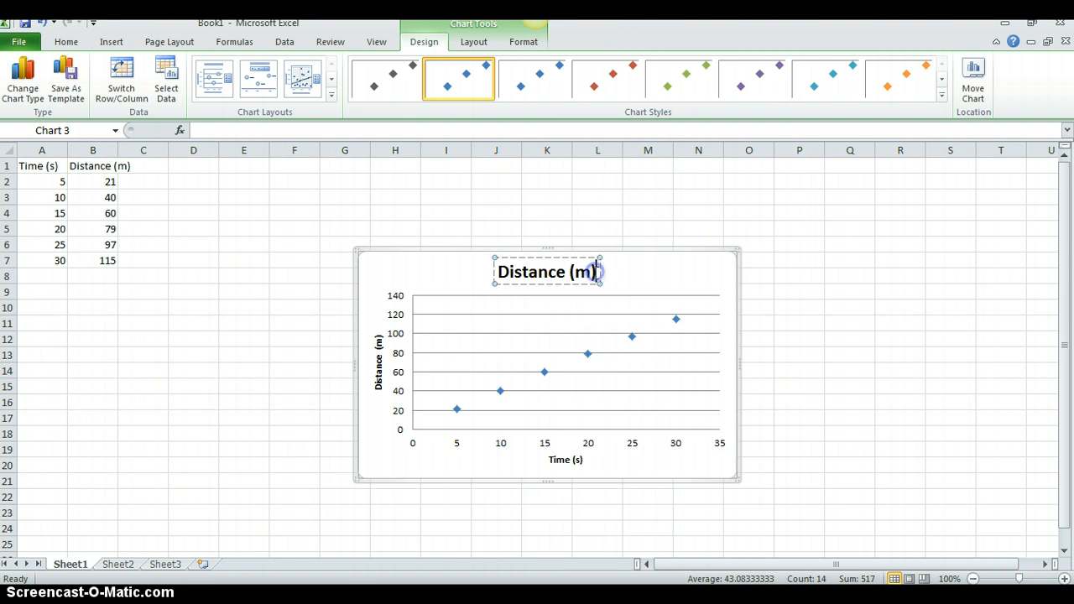
key("BackSpace")
key("BackSpace")
key("BackSpace")
key("BackSpace")
key("BackSpace")
key("BackSpace")
key("BackSpace")
key("BackSpace")
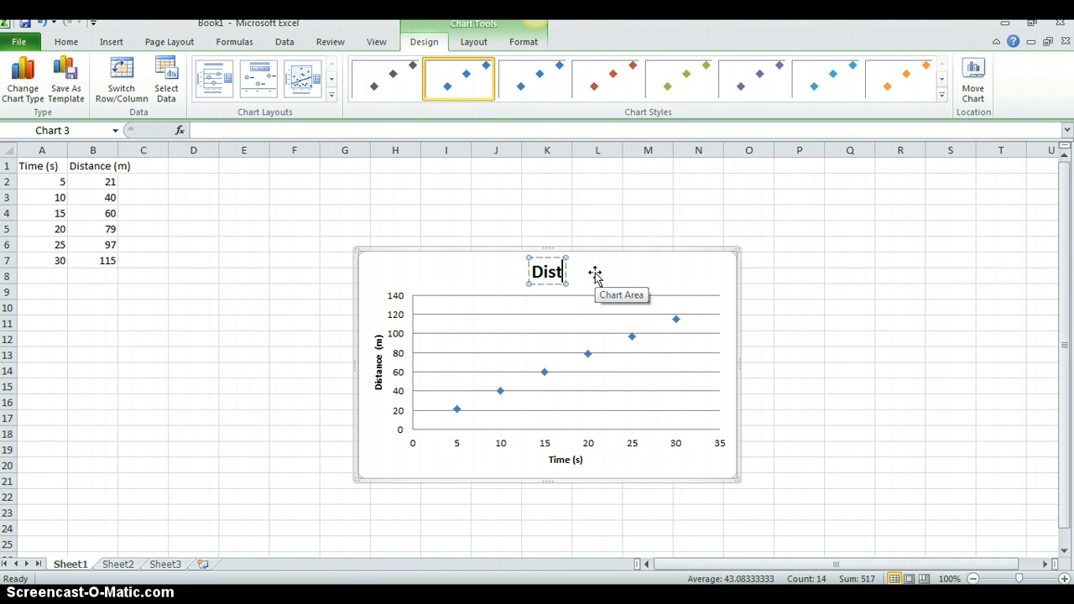
key("BackSpace")
key("BackSpace")
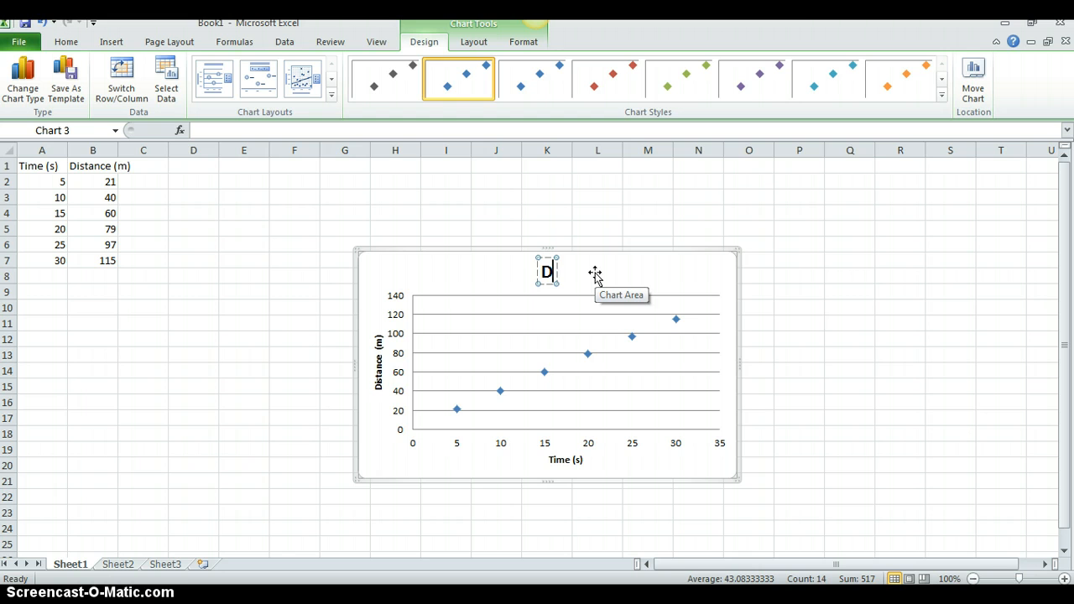
type("istance")
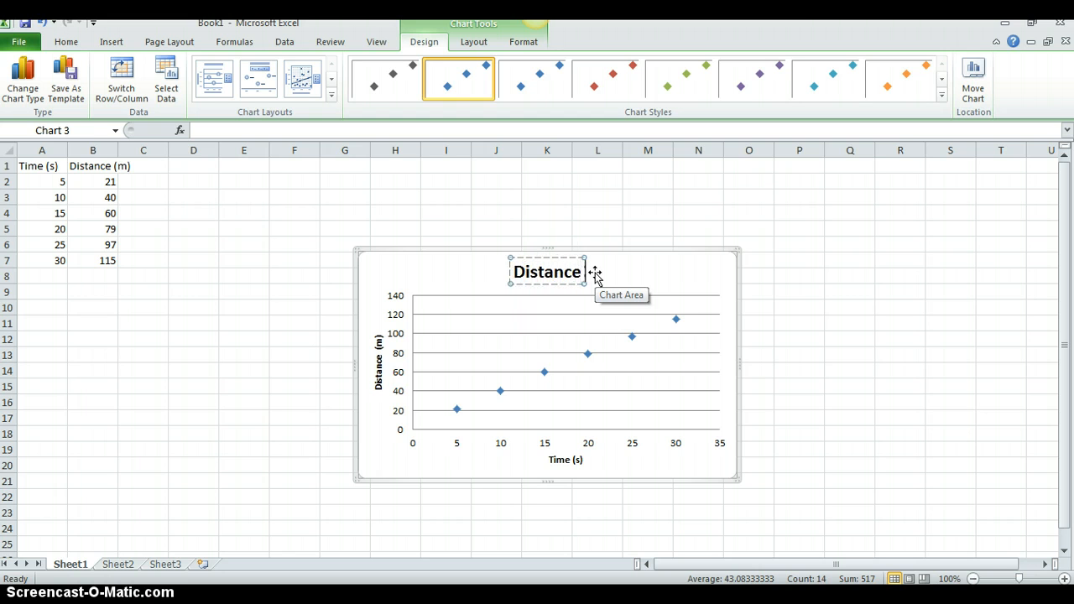
type(" vs. Time")
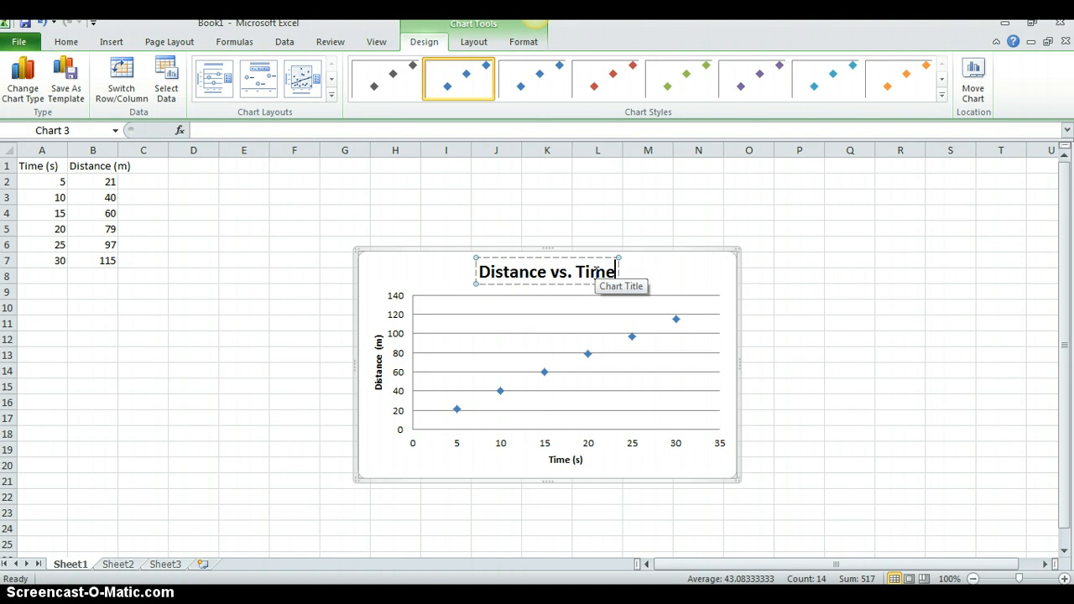
left_click(798, 290)
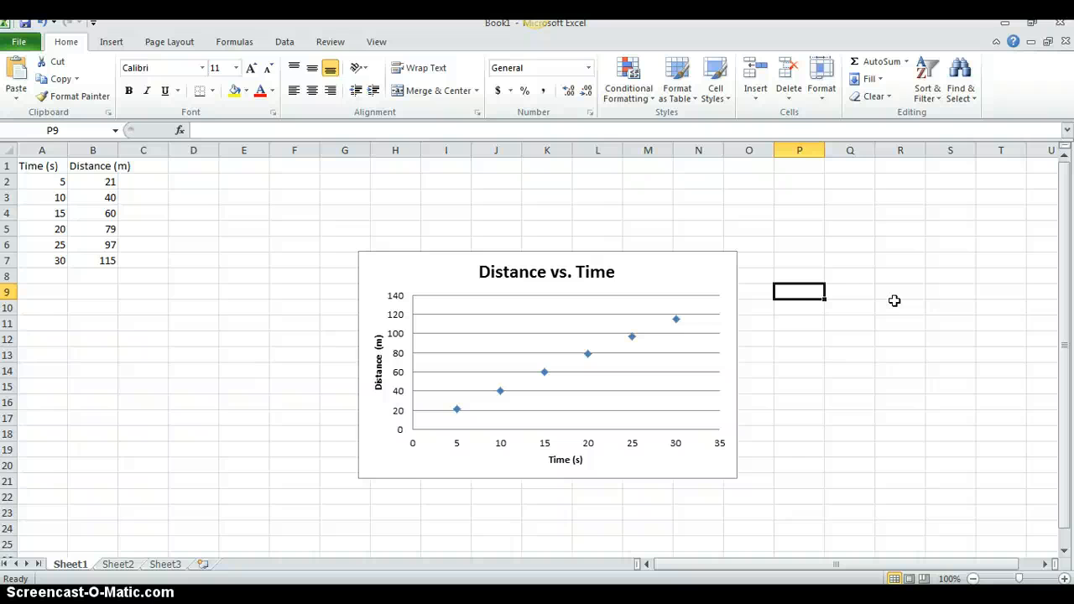
Add a Linear trendline to the Distance data series, keeping the automatic trendline name
mouse_move(544, 375)
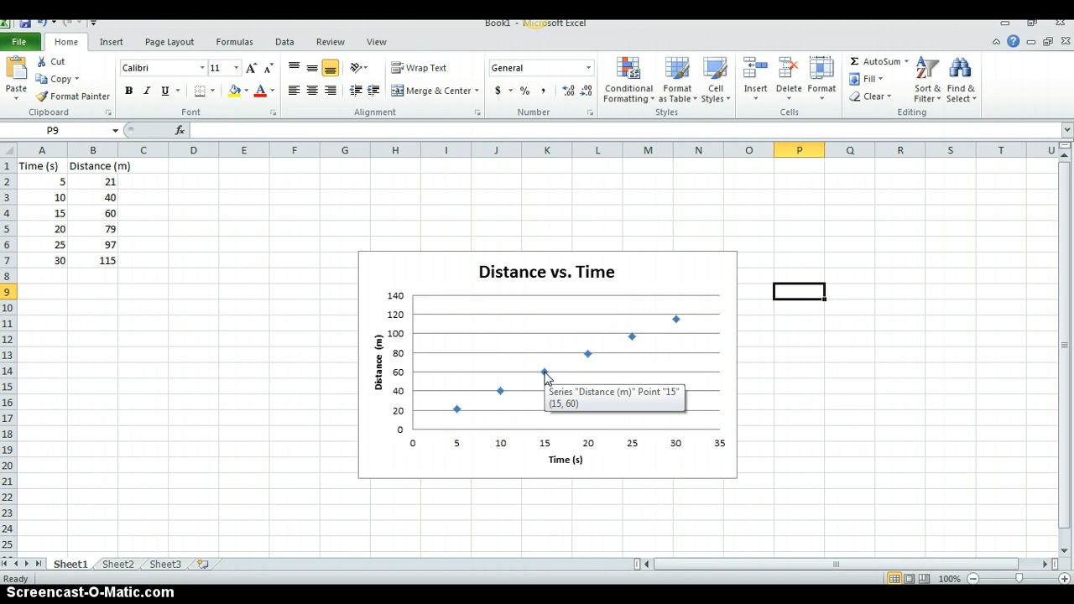
right_click(545, 375)
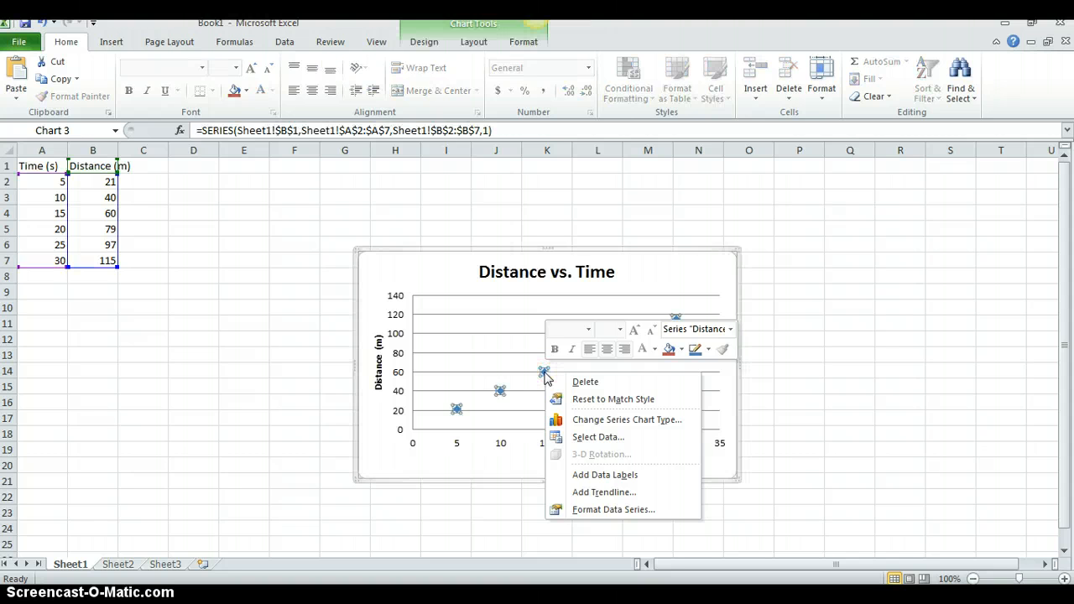
left_click(582, 492)
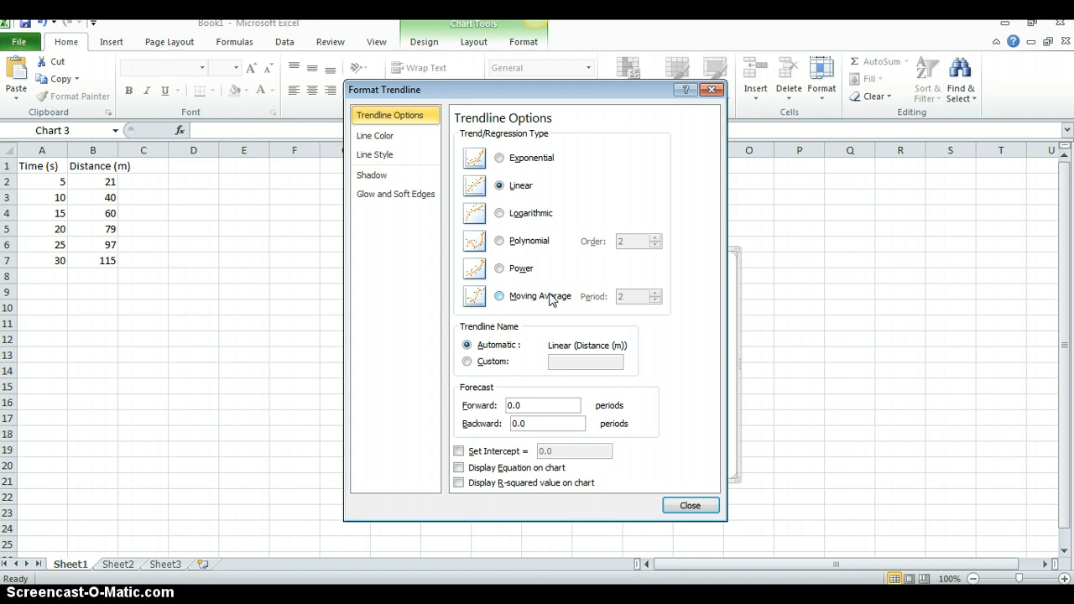
left_click(564, 218)
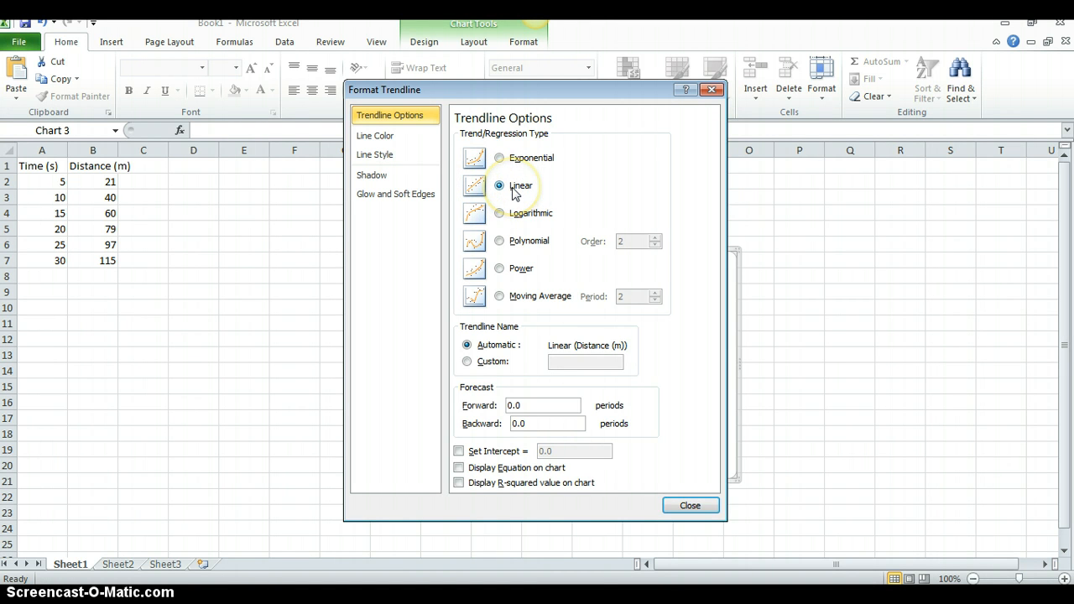
left_click(514, 191)
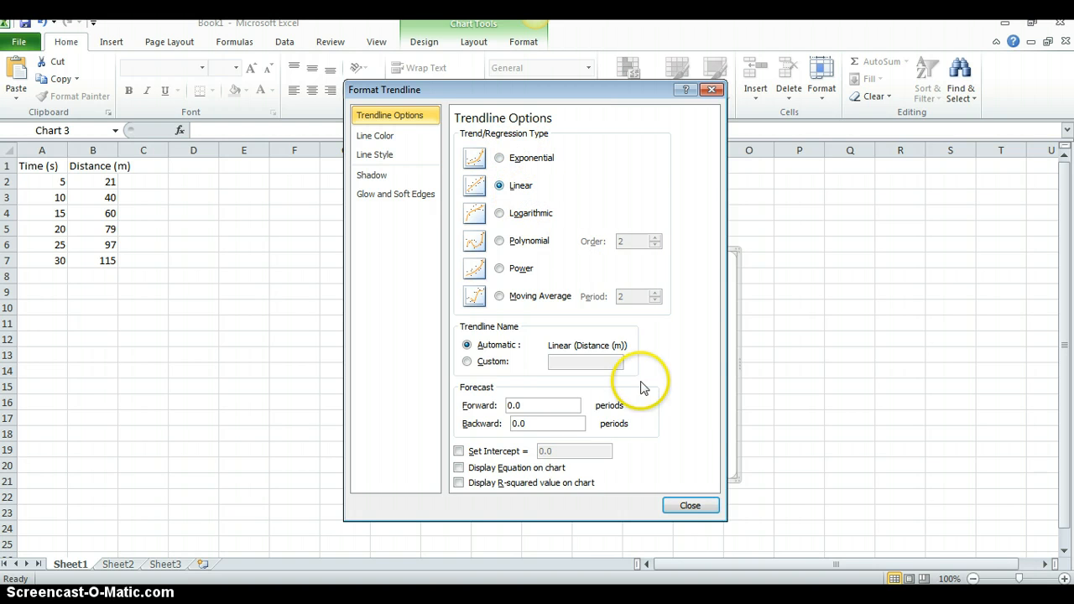
left_click(684, 506)
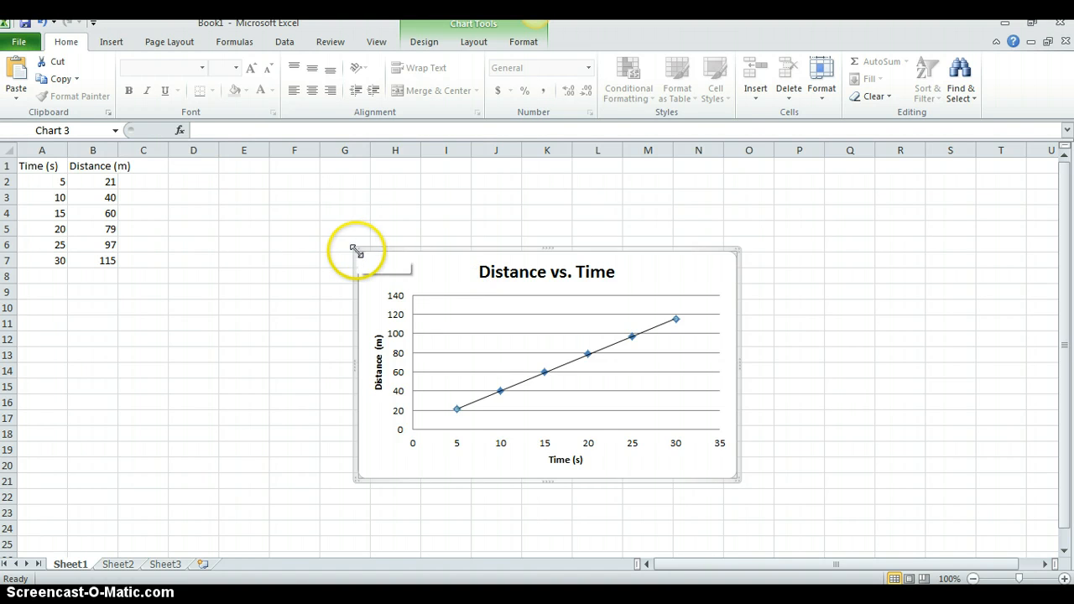
Enlarge and reposition the chart to span about columns F to O, and apply the chart style with red markers
left_click_drag(356, 250, 229, 185)
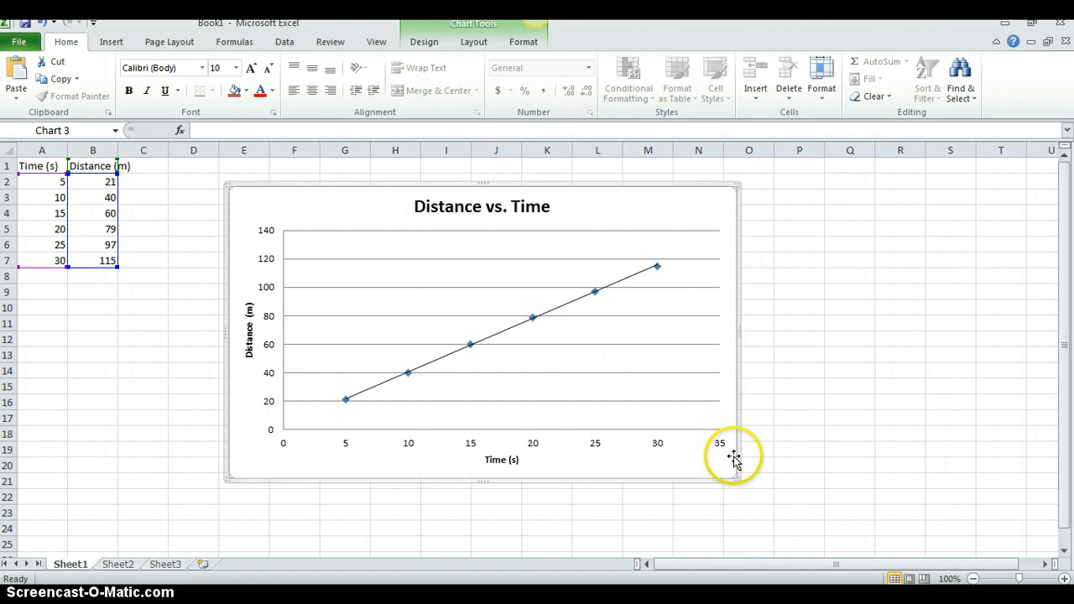
left_click_drag(737, 480, 779, 495)
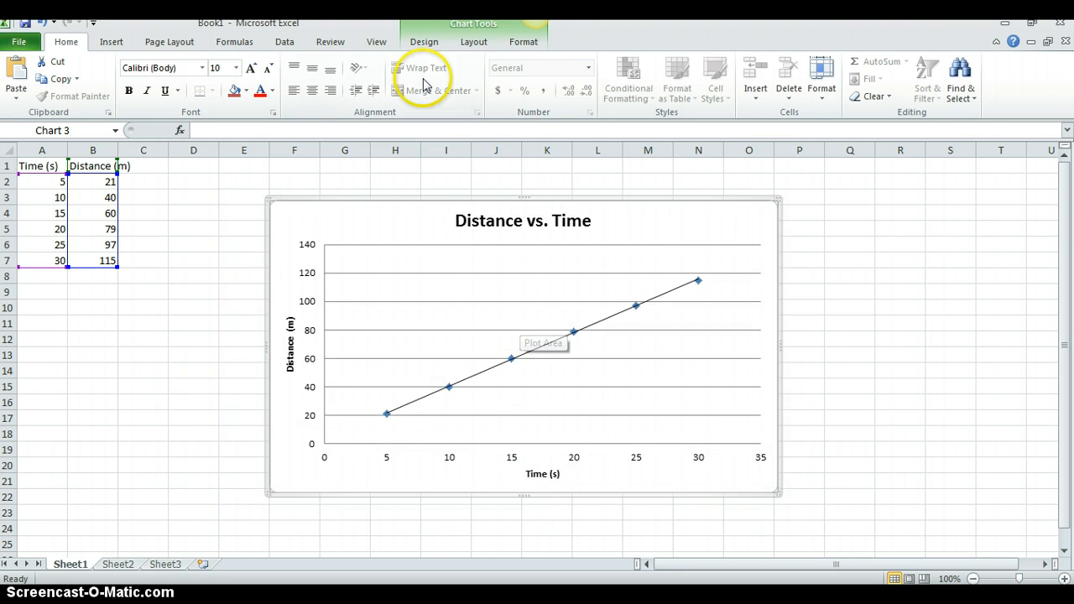
left_click(456, 25)
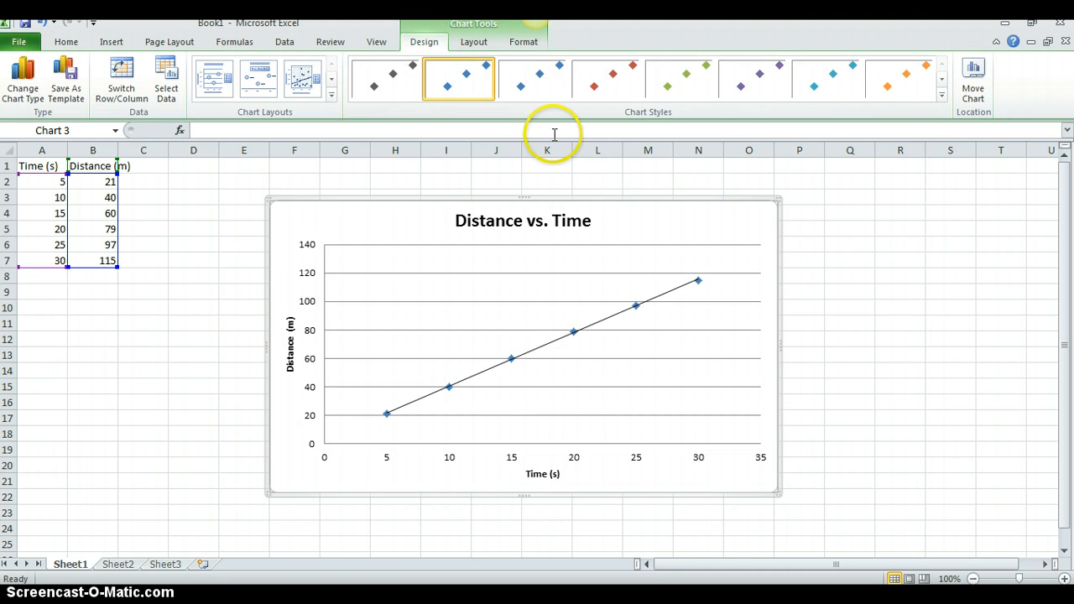
left_click(583, 91)
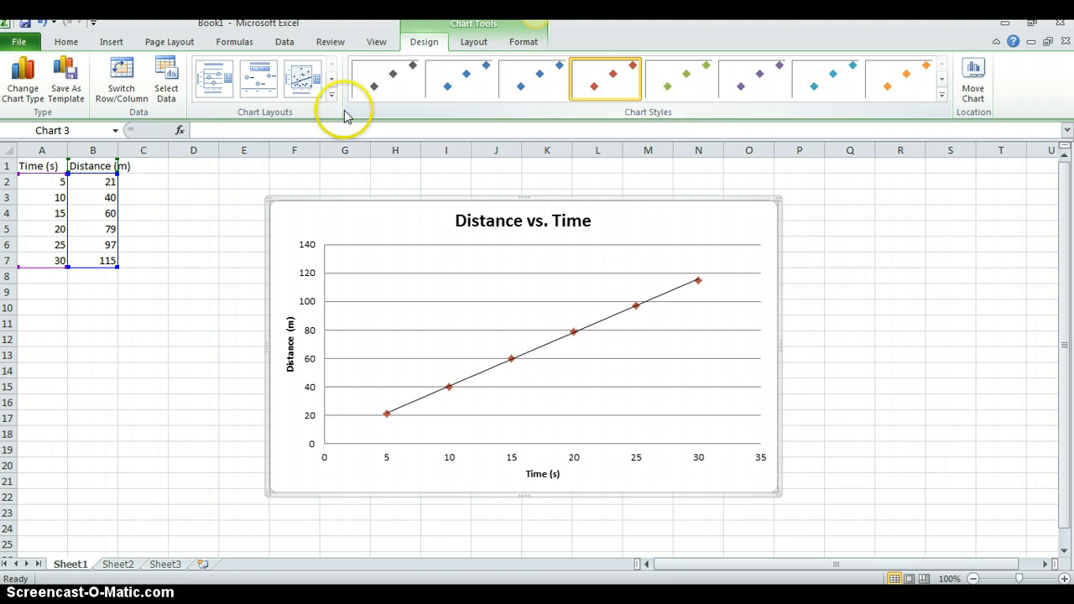
Review the available chart types and keep the markers-only X Y (Scatter) type
left_click(135, 92)
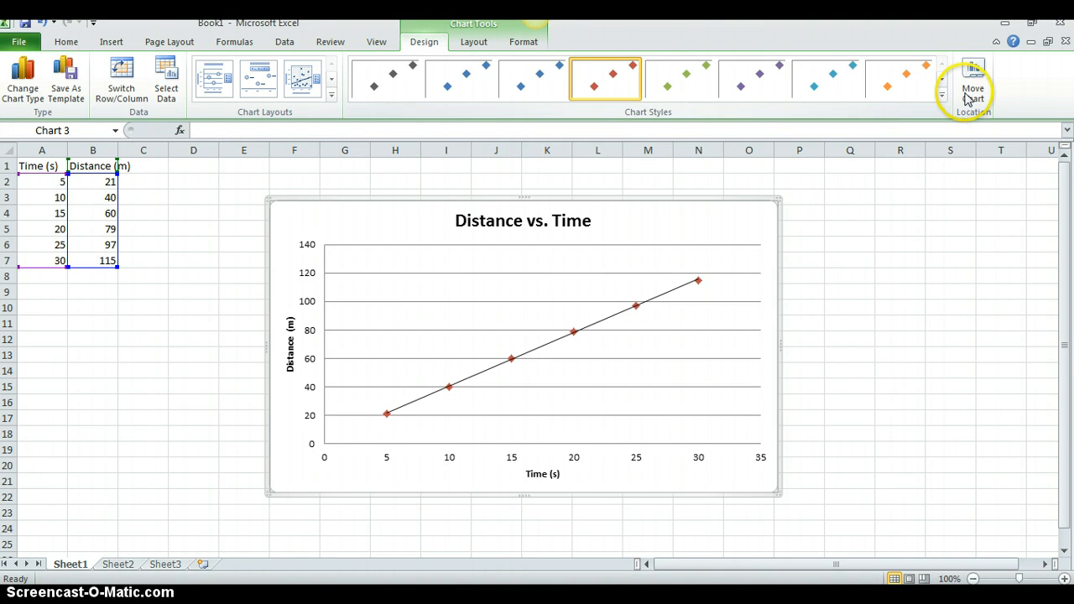
left_click(17, 92)
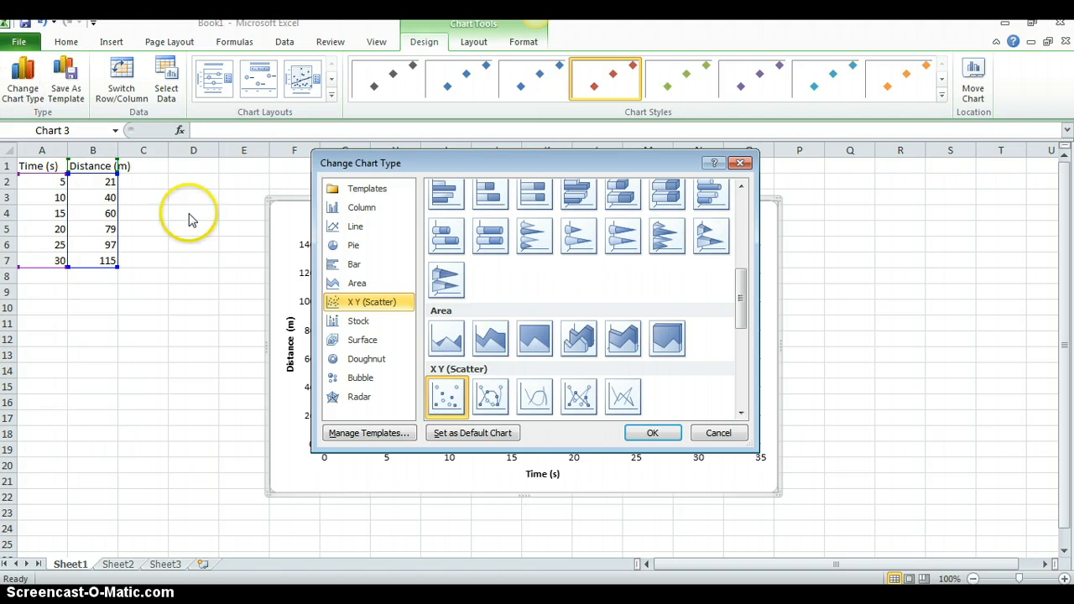
left_click(669, 434)
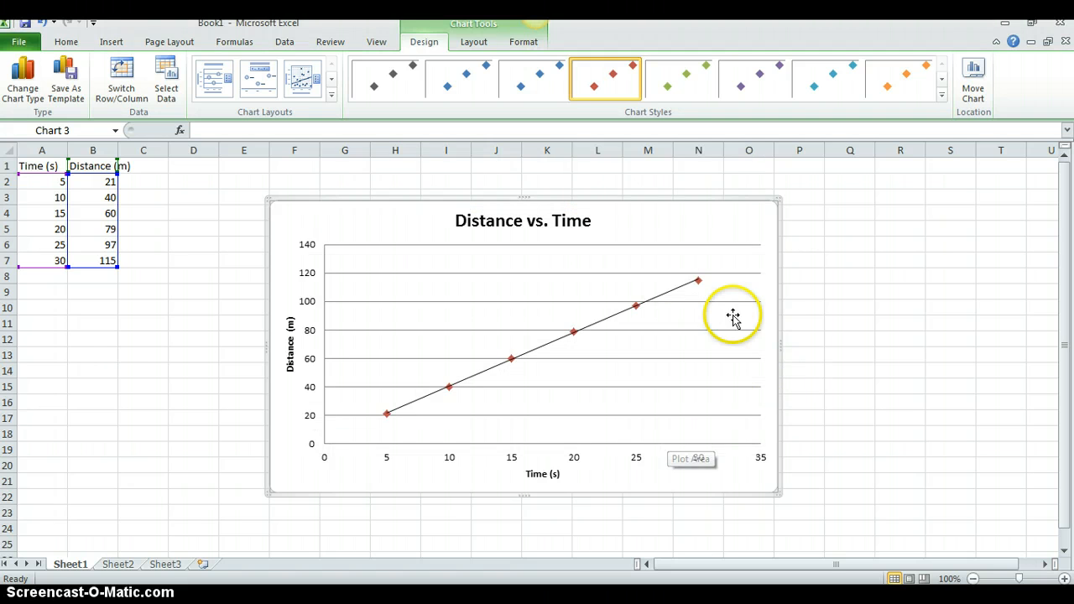